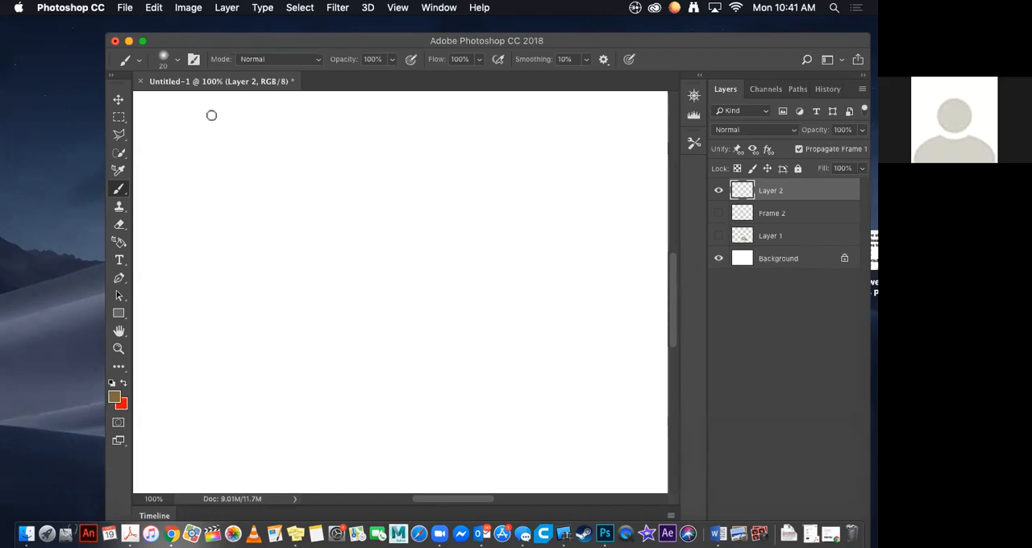
Step: Paint a round ball in the canvas's upper-left area and rough storyboard lines: one long horizontal line with two vertical dividers above it
mouse_move(188, 117)
left_mouse_down()
mouse_move(176, 121)
mouse_move(198, 143)
mouse_move(211, 122)
mouse_move(187, 115)
left_mouse_up()
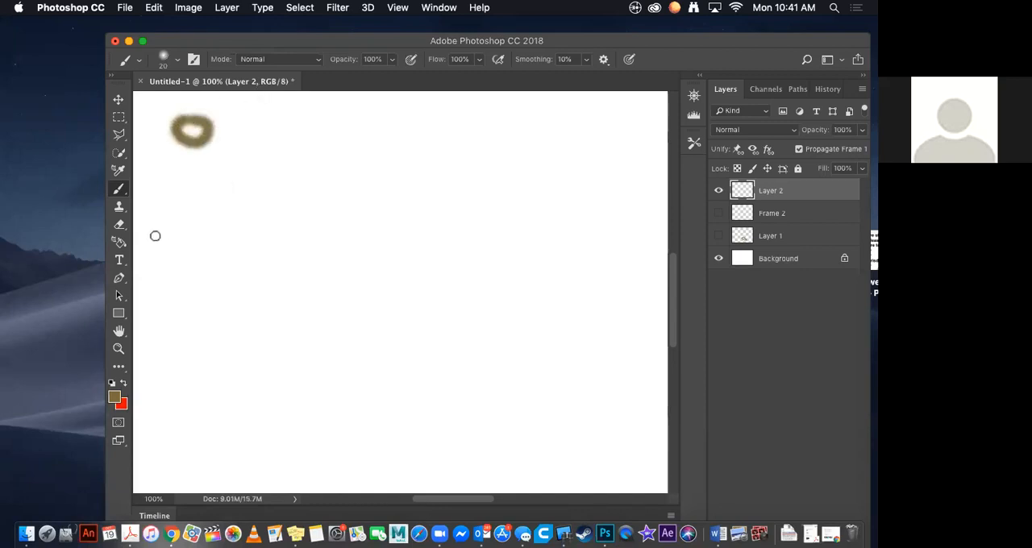
mouse_move(138, 239)
left_mouse_down()
mouse_move(336, 239)
mouse_move(722, 271)
left_mouse_up()
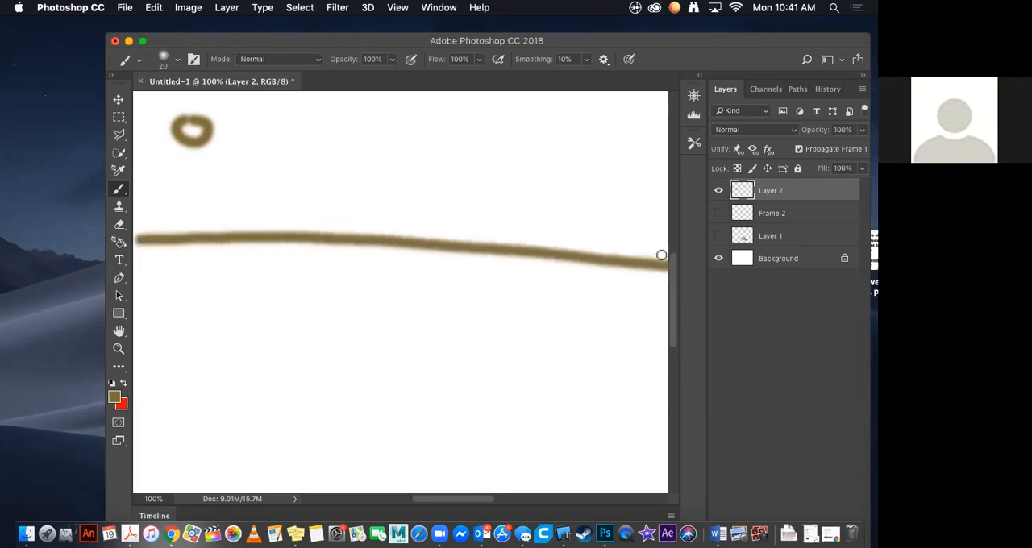
left_click_drag(277, 92, 283, 234)
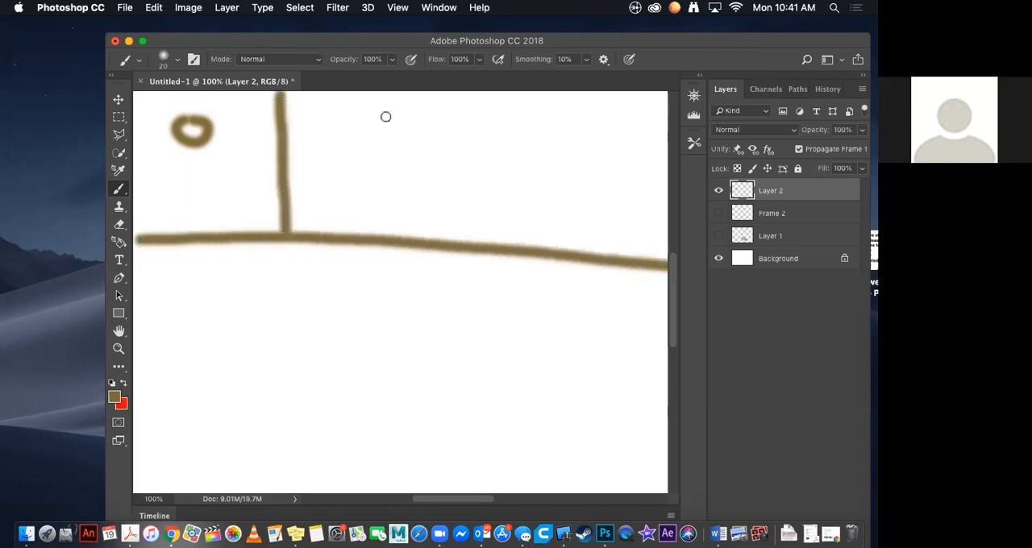
left_click_drag(426, 93, 443, 235)
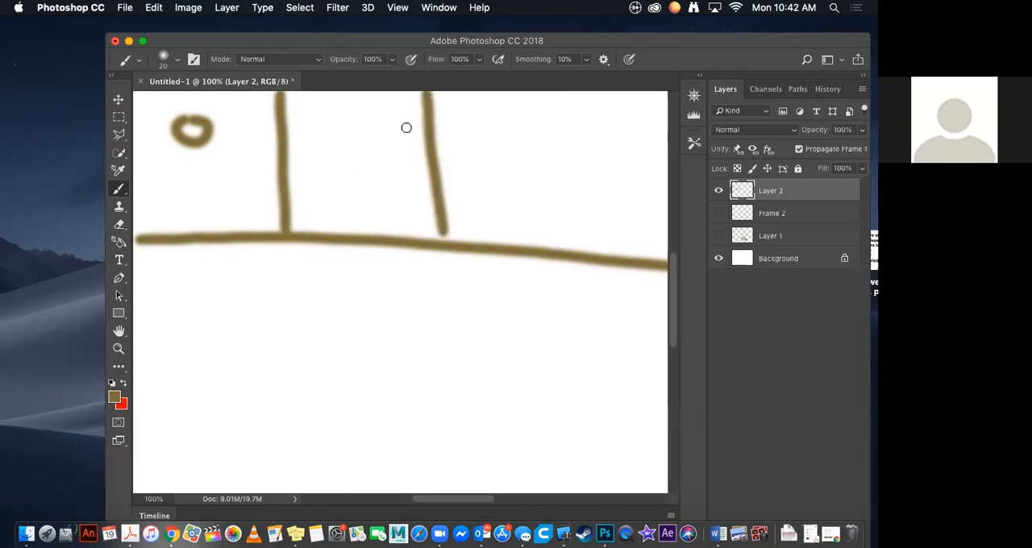
Step: Reduce the brush size to 11 px and paint a curved downward arrow beside the first frame's ball
left_click(177, 59)
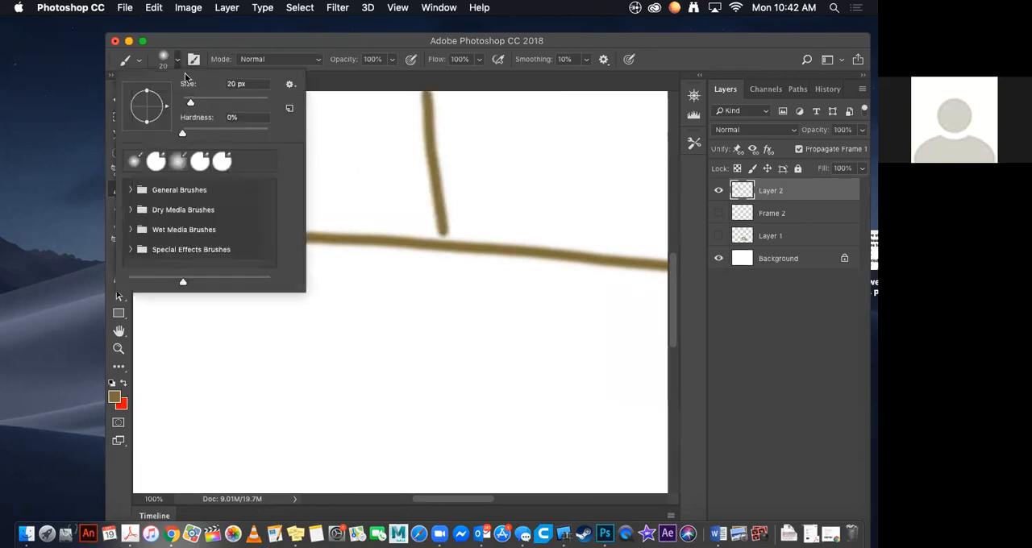
left_click_drag(188, 102, 185, 104)
left_click(179, 62)
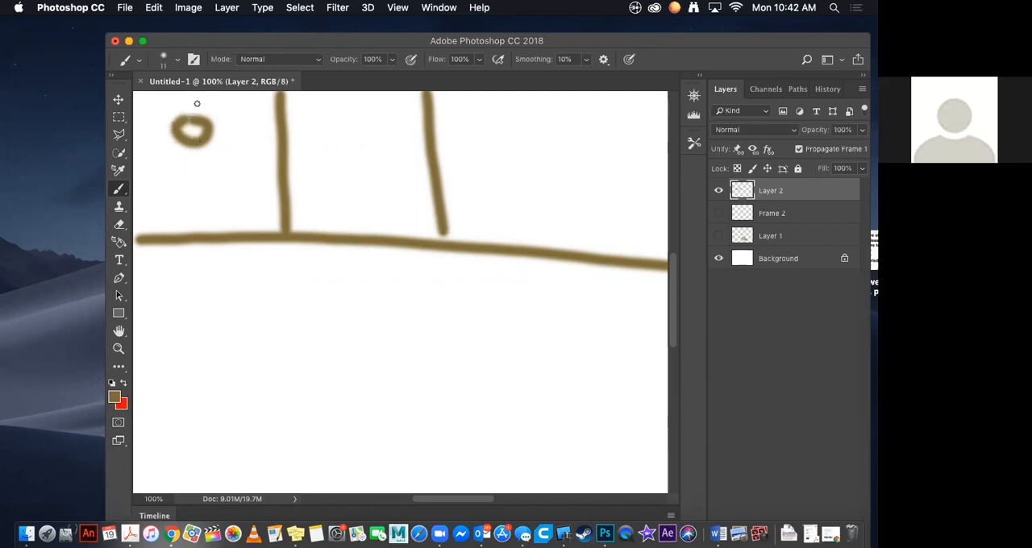
mouse_move(187, 101)
left_mouse_down()
mouse_move(226, 161)
mouse_move(235, 142)
mouse_move(207, 157)
left_mouse_up()
key("super+z")
mouse_move(221, 101)
left_mouse_down()
mouse_move(235, 158)
mouse_move(250, 147)
left_mouse_up()
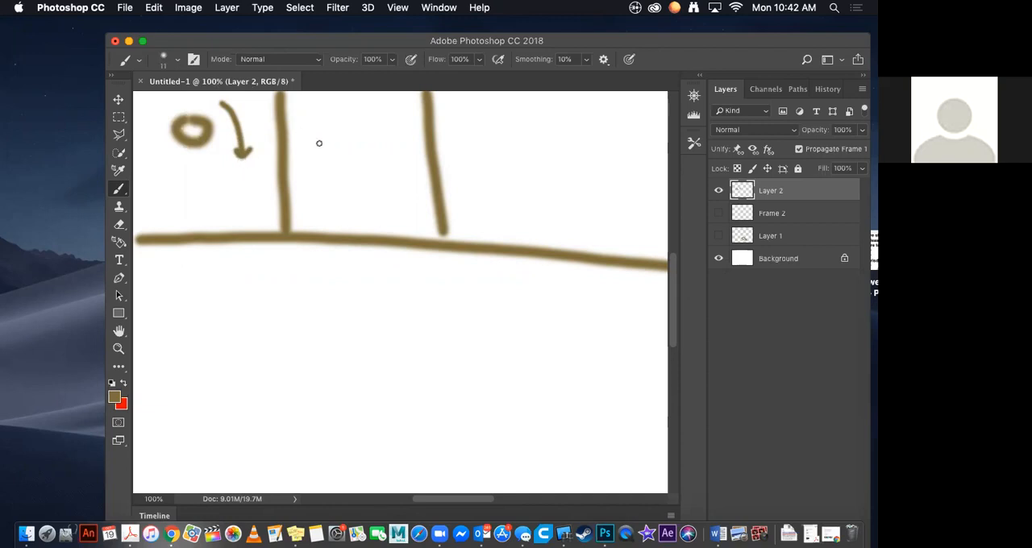
Step: Paint stretched, progressively lower balls with downward arrows in the top row's remaining three frames, adding the third vertical divider
mouse_move(315, 142)
left_mouse_down()
mouse_move(326, 176)
mouse_move(346, 165)
mouse_move(339, 140)
mouse_move(320, 139)
mouse_move(367, 180)
mouse_move(381, 158)
mouse_move(360, 169)
left_mouse_up()
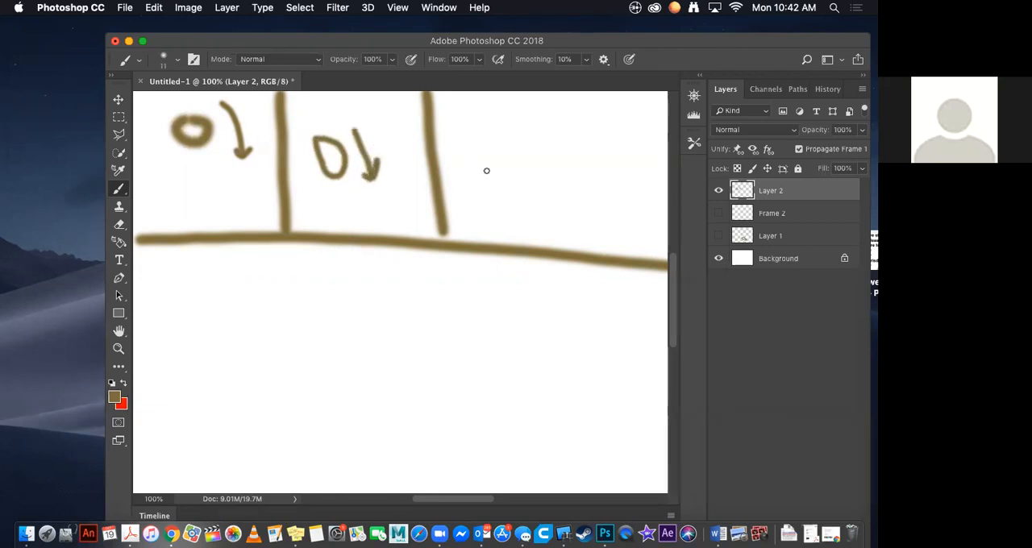
mouse_move(476, 173)
left_mouse_down()
mouse_move(507, 203)
mouse_move(501, 171)
mouse_move(476, 165)
mouse_move(528, 197)
mouse_move(542, 179)
mouse_move(524, 193)
left_mouse_up()
left_click_drag(552, 101, 564, 244)
mouse_move(588, 198)
left_mouse_down()
mouse_move(609, 228)
mouse_move(613, 209)
mouse_move(594, 193)
mouse_move(638, 236)
left_mouse_up()
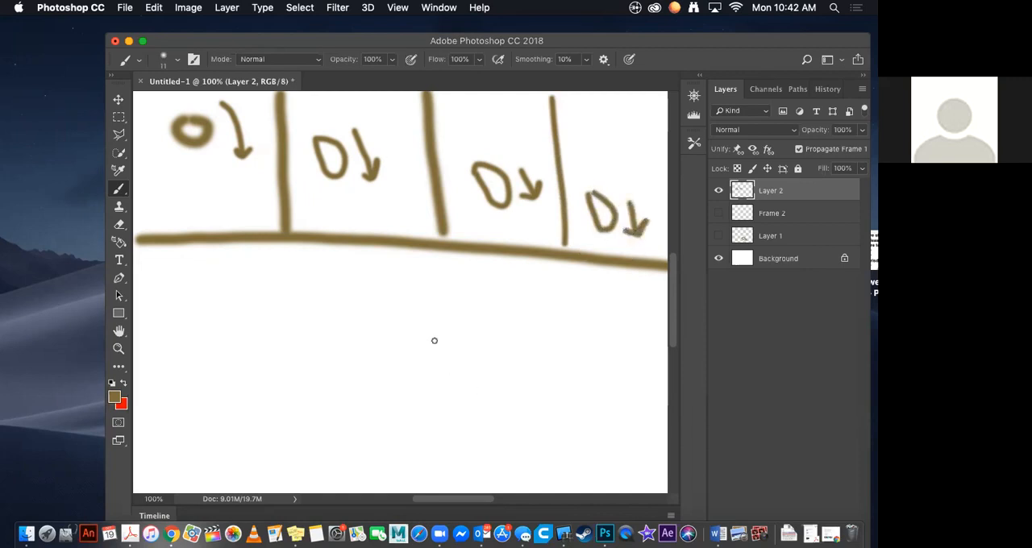
Step: Paint a second storyboard row with a horizontal baseline and three vertical dividers forming four frames
left_click_drag(138, 402, 667, 408)
left_click_drag(257, 241, 259, 390)
left_click_drag(433, 250, 448, 414)
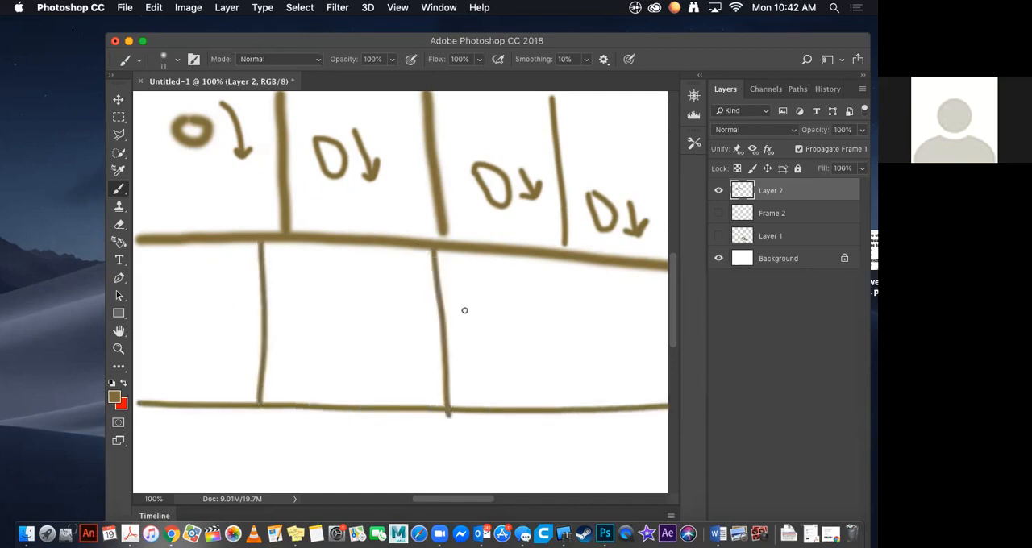
left_click_drag(566, 255, 573, 434)
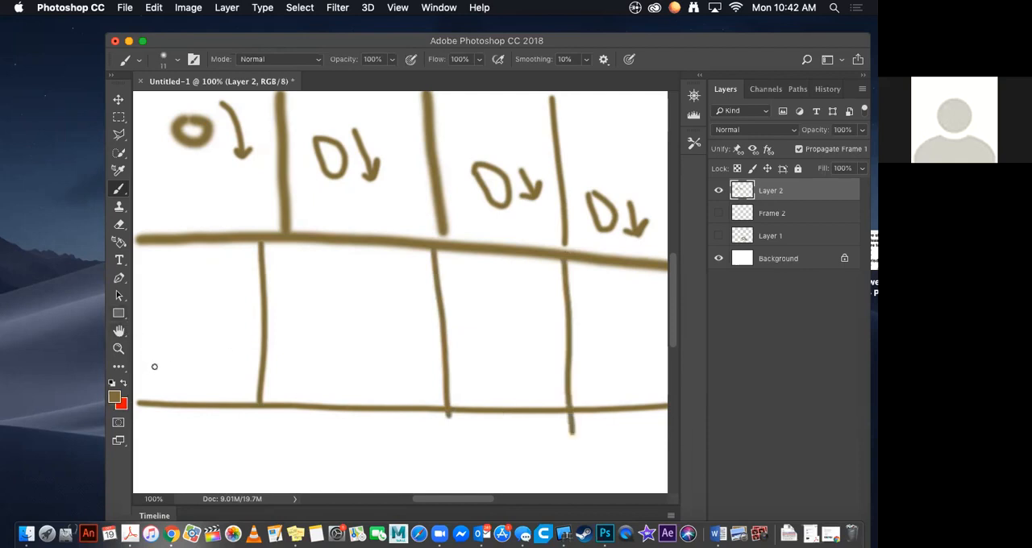
Step: Paint flattened balls near the baseline in the second row's first two frames, with double-headed horizontal arrows and curved downward arrows
mouse_move(156, 369)
left_mouse_down()
mouse_move(155, 395)
mouse_move(190, 390)
mouse_move(192, 372)
mouse_move(159, 373)
mouse_move(142, 355)
mouse_move(186, 365)
left_mouse_up()
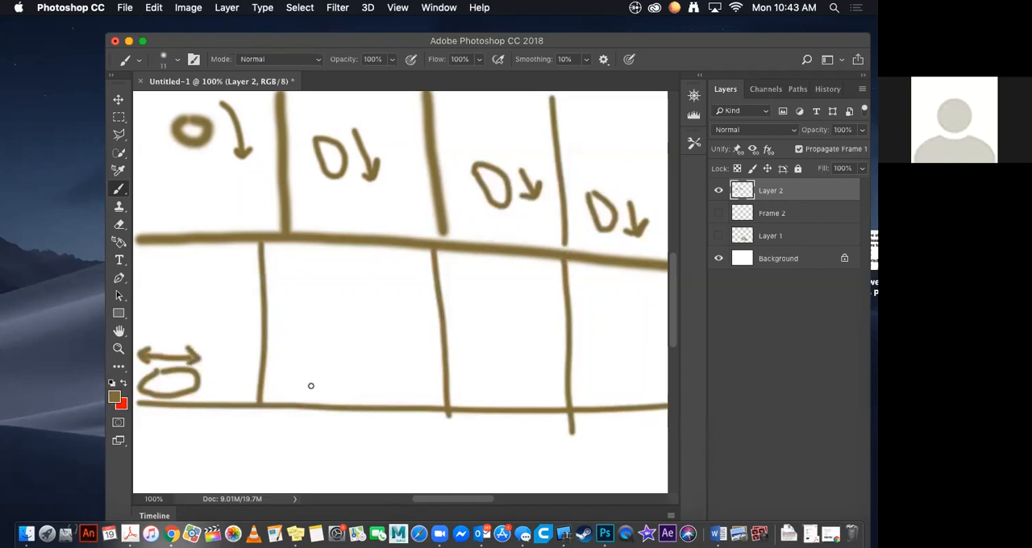
mouse_move(295, 396)
left_mouse_down()
mouse_move(276, 393)
mouse_move(291, 383)
mouse_move(342, 392)
mouse_move(307, 399)
mouse_move(284, 386)
left_mouse_up()
mouse_move(193, 314)
left_mouse_down()
mouse_move(214, 358)
mouse_move(223, 345)
mouse_move(207, 351)
left_mouse_up()
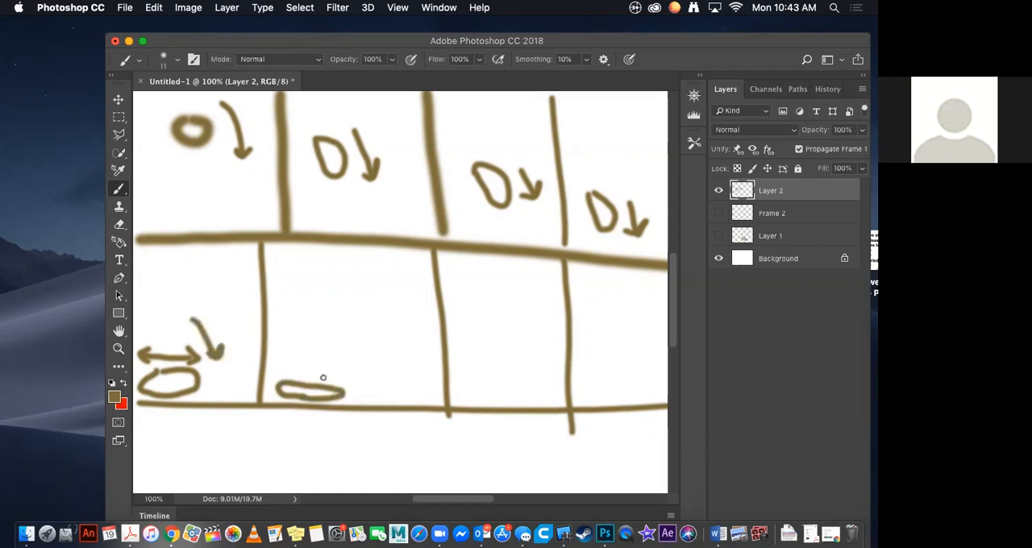
mouse_move(293, 363)
left_mouse_down()
mouse_move(282, 369)
mouse_move(292, 377)
mouse_move(342, 368)
mouse_move(341, 384)
left_mouse_up()
mouse_move(316, 302)
left_mouse_down()
mouse_move(335, 352)
mouse_move(350, 340)
left_mouse_up()
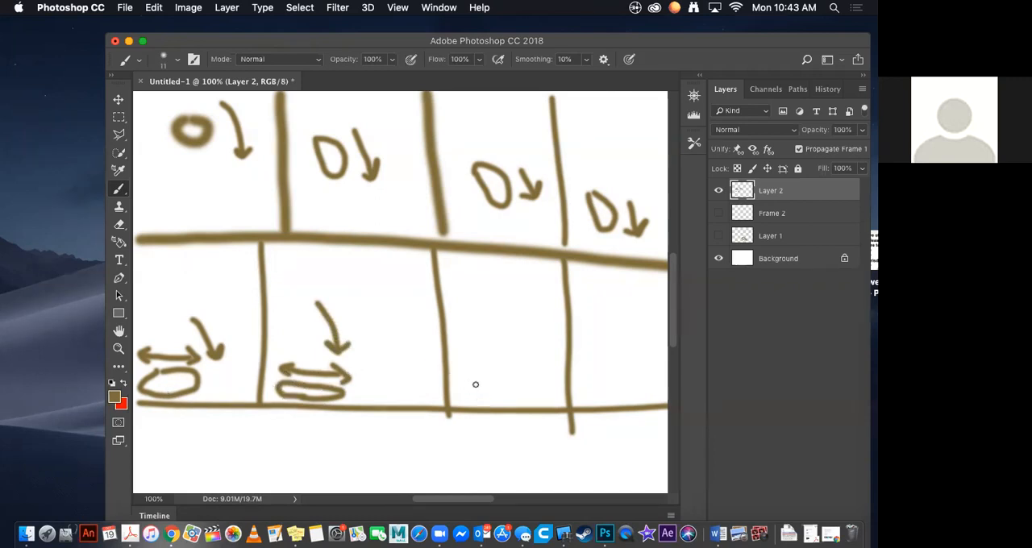
Step: Paint a small flattened ball in the second row's third frame and a stretched ball in its fourth, each with an upward arrow
mouse_move(488, 385)
left_mouse_down()
mouse_move(463, 395)
mouse_move(492, 395)
mouse_move(489, 386)
left_mouse_up()
mouse_move(506, 386)
left_mouse_down()
mouse_move(495, 367)
mouse_move(513, 365)
left_mouse_up()
mouse_move(598, 386)
left_mouse_down()
mouse_move(597, 372)
mouse_move(615, 386)
mouse_move(599, 388)
left_mouse_up()
key("super+z")
mouse_move(592, 375)
left_mouse_down()
mouse_move(601, 392)
mouse_move(607, 370)
mouse_move(591, 371)
left_mouse_up()
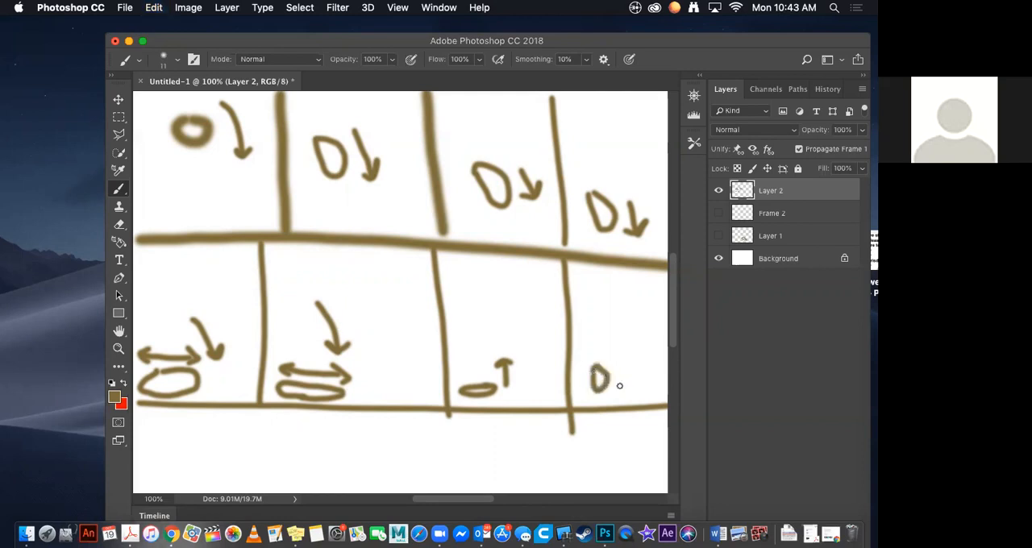
key("super+z")
mouse_move(592, 389)
left_mouse_down()
mouse_move(595, 363)
mouse_move(609, 371)
mouse_move(598, 389)
mouse_move(636, 335)
mouse_move(649, 347)
left_mouse_up()
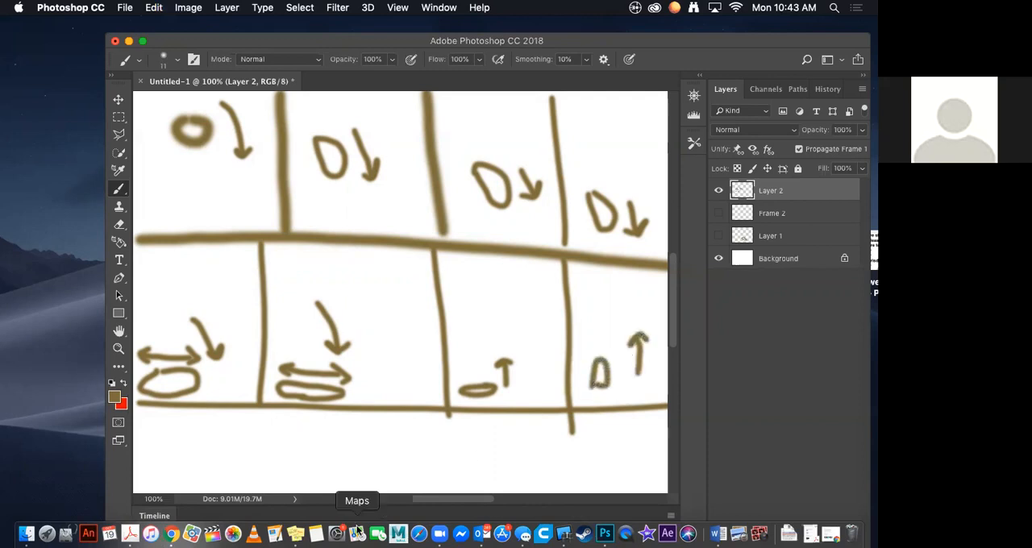
Step: Paint a third storyboard row with three dividers and a baseline, and a small stretched ball with a rising arrow in its first frame
left_click_drag(672, 263, 675, 321)
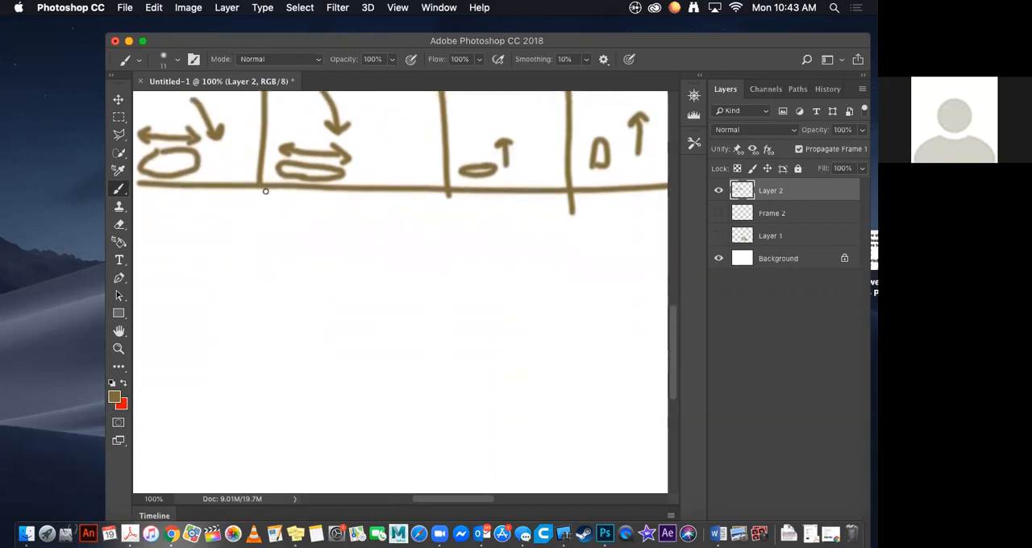
left_click_drag(266, 192, 272, 300)
left_click_drag(438, 184, 449, 297)
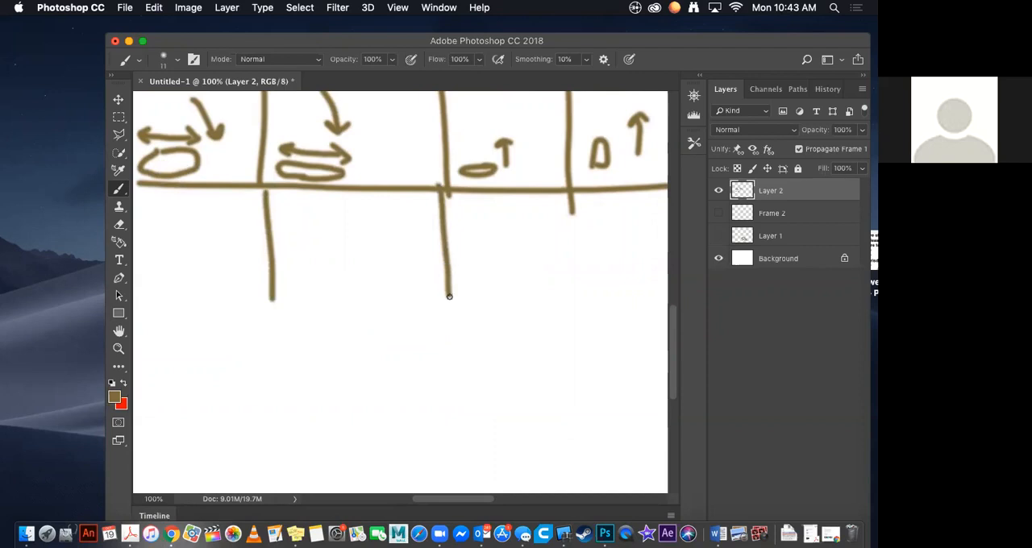
left_click_drag(572, 180, 567, 313)
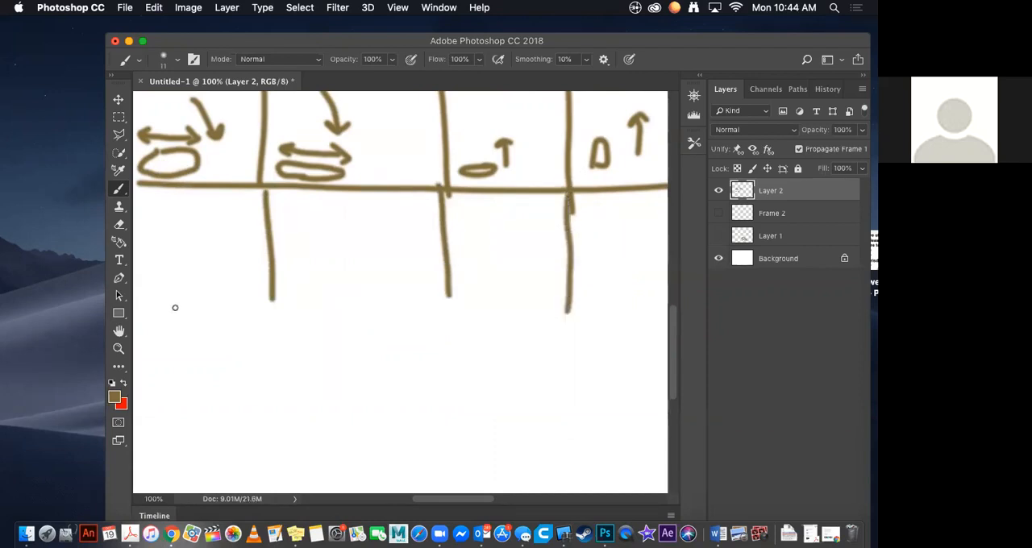
mouse_move(143, 302)
left_mouse_down()
mouse_move(388, 304)
mouse_move(666, 326)
left_mouse_up()
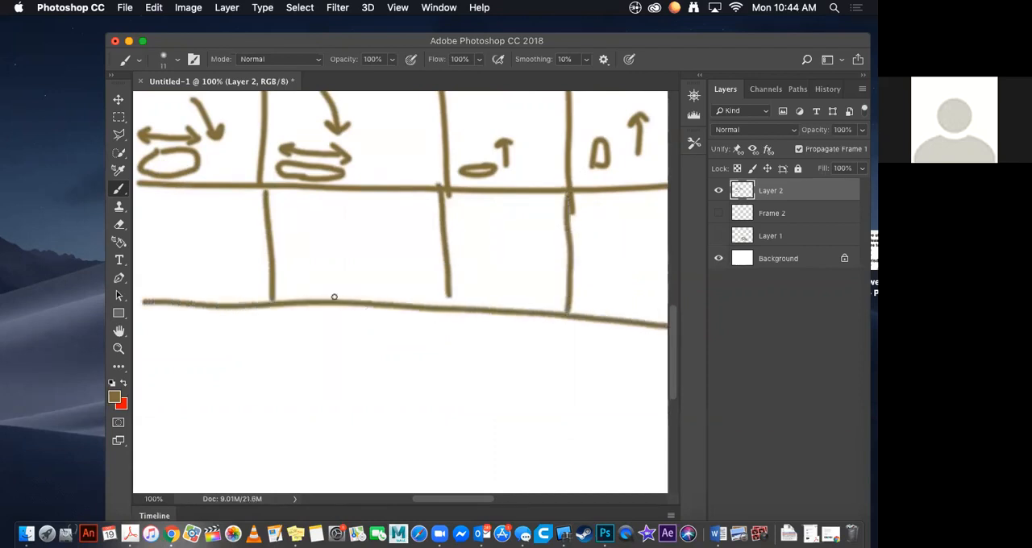
mouse_move(165, 264)
left_mouse_down()
mouse_move(190, 240)
mouse_move(196, 246)
left_mouse_up()
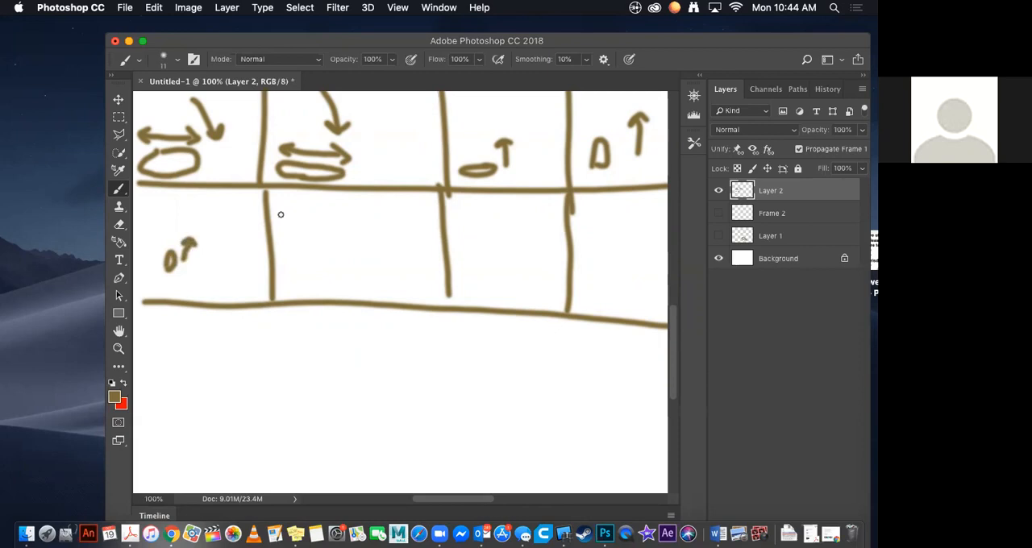
Step: Paint a dashed bouncing path below the third row, with successively lower arcs and short solid dashes at the ground contacts
mouse_move(164, 325)
left_mouse_down()
mouse_move(212, 357)
mouse_move(217, 394)
left_mouse_up()
mouse_move(218, 401)
left_mouse_down()
mouse_move(210, 426)
mouse_move(257, 426)
mouse_move(260, 403)
mouse_move(294, 367)
mouse_move(361, 404)
left_mouse_up()
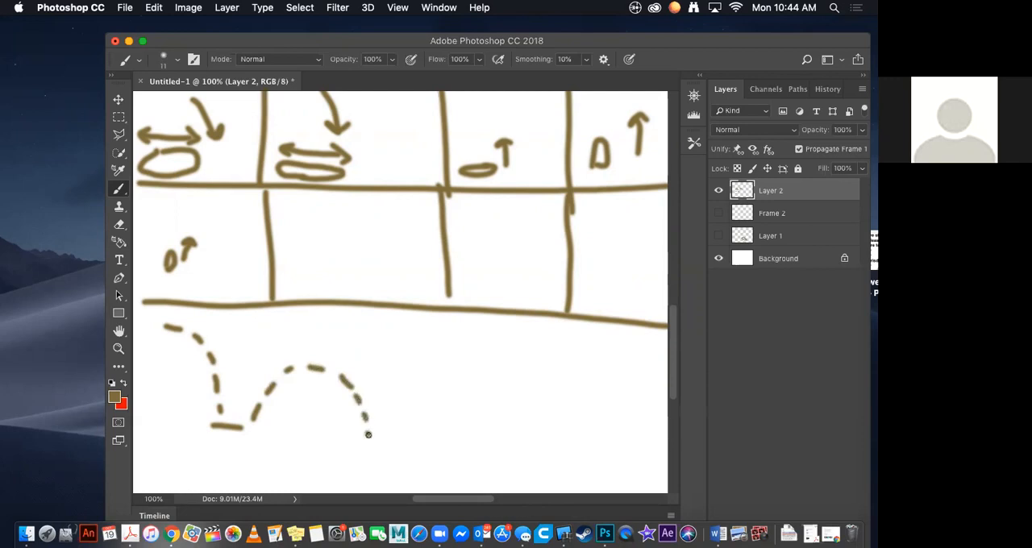
mouse_move(367, 440)
left_mouse_down()
mouse_move(408, 444)
mouse_move(430, 397)
mouse_move(445, 384)
mouse_move(479, 411)
left_mouse_up()
left_click(437, 387)
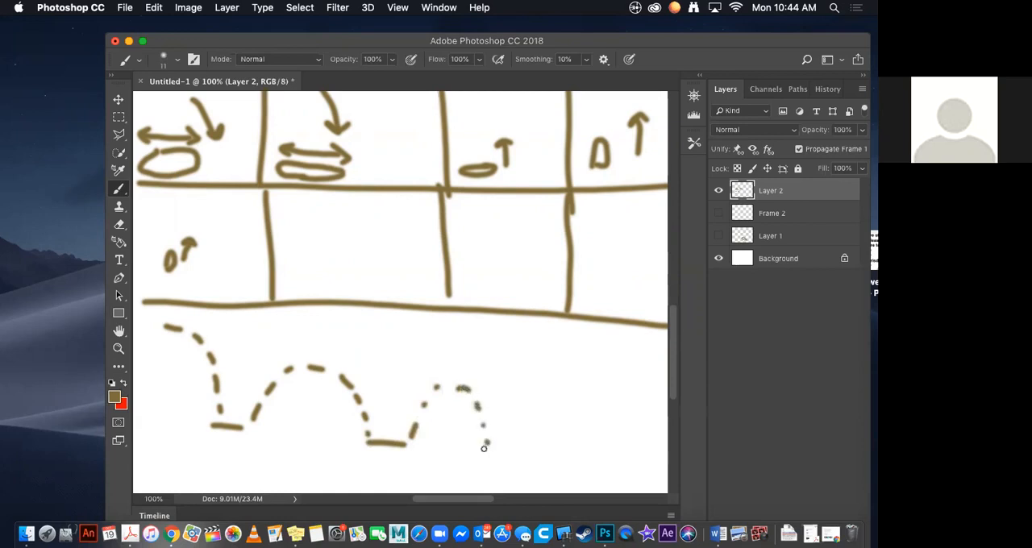
mouse_move(489, 451)
left_mouse_down()
mouse_move(515, 451)
mouse_move(546, 432)
left_mouse_up()
left_click(564, 428)
Step: Paint balls with curved direction arrows in the third row's second and third frames, and a round ball on the path's second peak
mouse_move(306, 258)
left_mouse_down()
mouse_move(336, 242)
mouse_move(306, 260)
mouse_move(339, 227)
mouse_move(316, 223)
mouse_move(333, 227)
left_mouse_up()
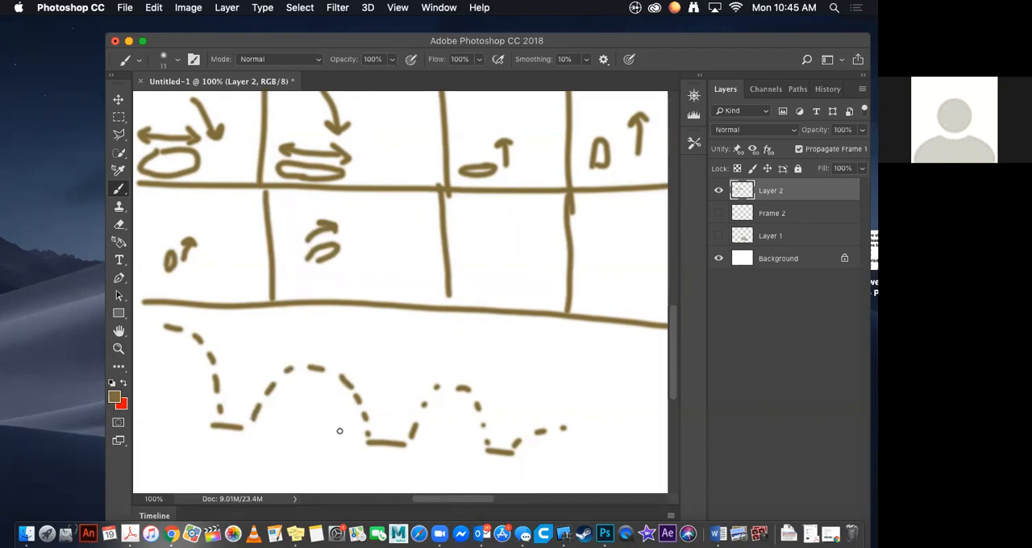
mouse_move(312, 350)
left_mouse_down()
mouse_move(305, 357)
mouse_move(324, 360)
mouse_move(311, 348)
left_mouse_up()
mouse_move(498, 221)
left_mouse_down()
mouse_move(489, 232)
mouse_move(511, 231)
mouse_move(495, 220)
mouse_move(515, 214)
mouse_move(534, 236)
mouse_move(521, 234)
left_mouse_up()
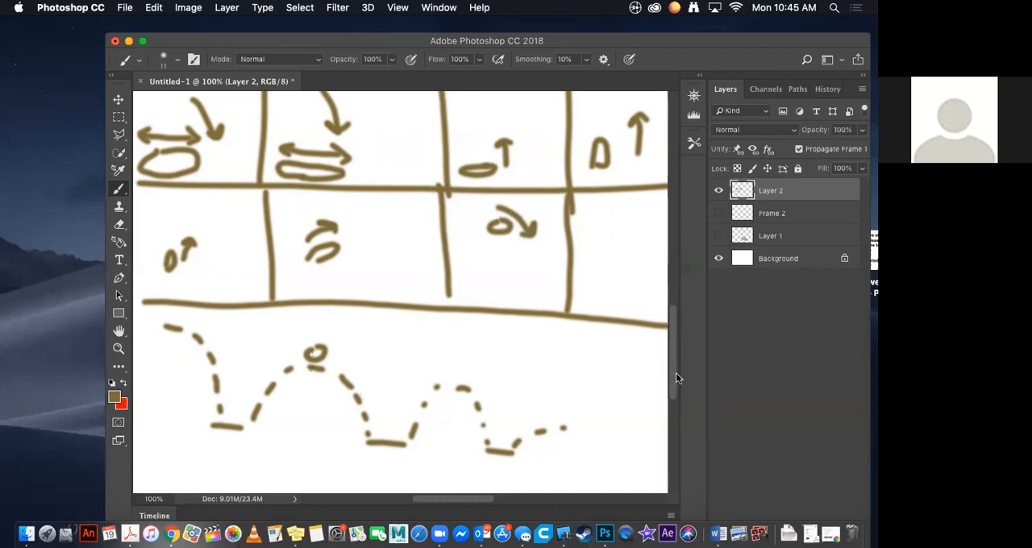
Step: Paint round balls at the bouncing path's starting point, third peak and end point
scroll(680, 375, "down", 5)
mouse_move(165, 215)
left_mouse_down()
mouse_move(166, 226)
mouse_move(179, 213)
mouse_move(165, 214)
left_mouse_up()
mouse_move(442, 275)
left_mouse_down()
mouse_move(463, 282)
mouse_move(448, 273)
left_mouse_up()
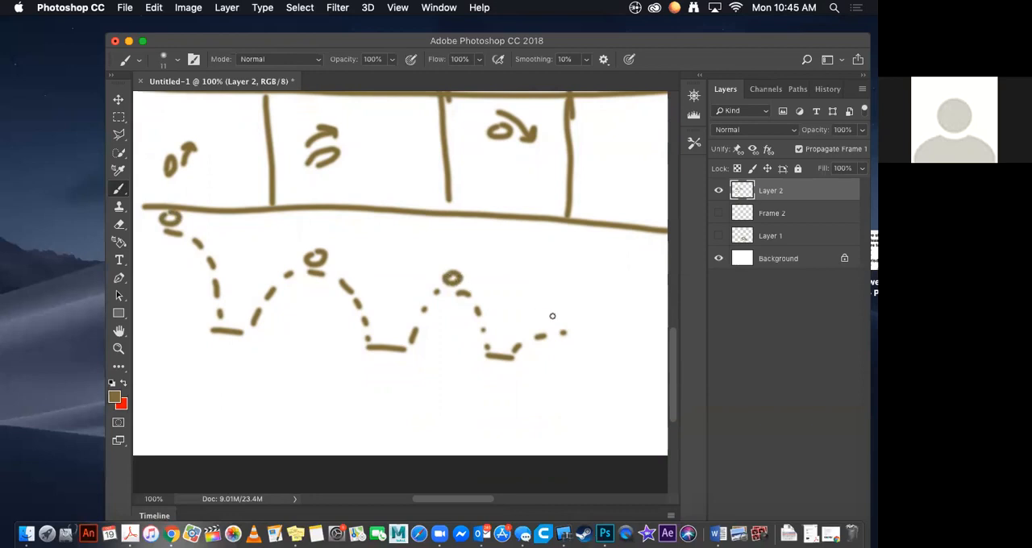
mouse_move(557, 323)
left_mouse_down()
mouse_move(574, 317)
mouse_move(558, 313)
left_mouse_up()
Step: Paint stretched balls along the path's rising and falling sides and wide flattened balls under its three ground contacts
mouse_move(158, 255)
left_mouse_down()
mouse_move(176, 287)
mouse_move(185, 269)
mouse_move(157, 254)
left_mouse_up()
mouse_move(284, 311)
left_mouse_down()
mouse_move(281, 297)
mouse_move(297, 302)
mouse_move(284, 314)
mouse_move(329, 307)
mouse_move(344, 326)
left_mouse_up()
mouse_move(436, 310)
left_mouse_down()
mouse_move(431, 326)
mouse_move(456, 317)
mouse_move(462, 327)
left_mouse_up()
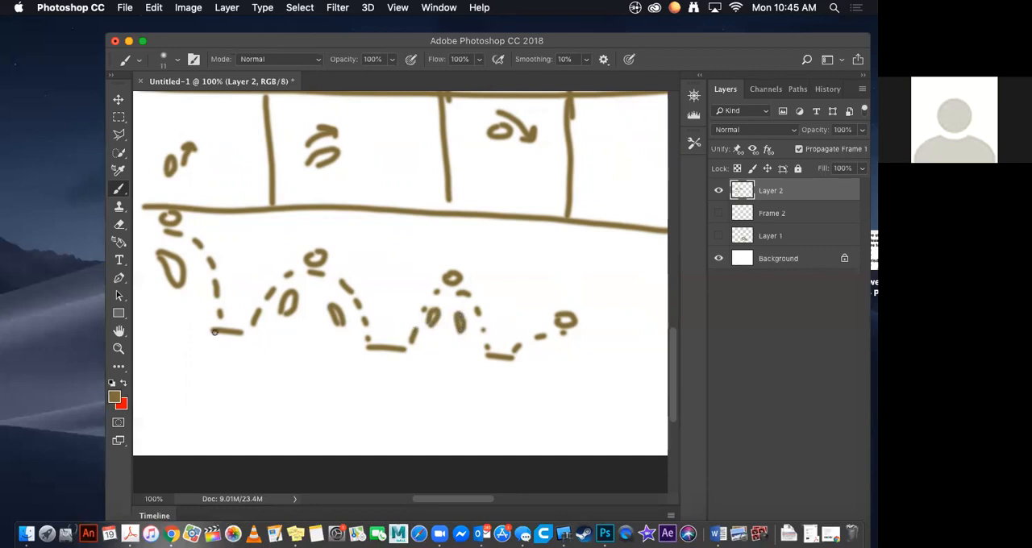
mouse_move(205, 342)
left_mouse_down()
mouse_move(190, 355)
mouse_move(270, 350)
mouse_move(213, 342)
left_mouse_up()
mouse_move(364, 364)
left_mouse_down()
mouse_move(341, 368)
mouse_move(406, 371)
mouse_move(364, 361)
left_mouse_up()
mouse_move(508, 368)
left_mouse_down()
mouse_move(462, 376)
mouse_move(537, 378)
mouse_move(491, 368)
left_mouse_up()
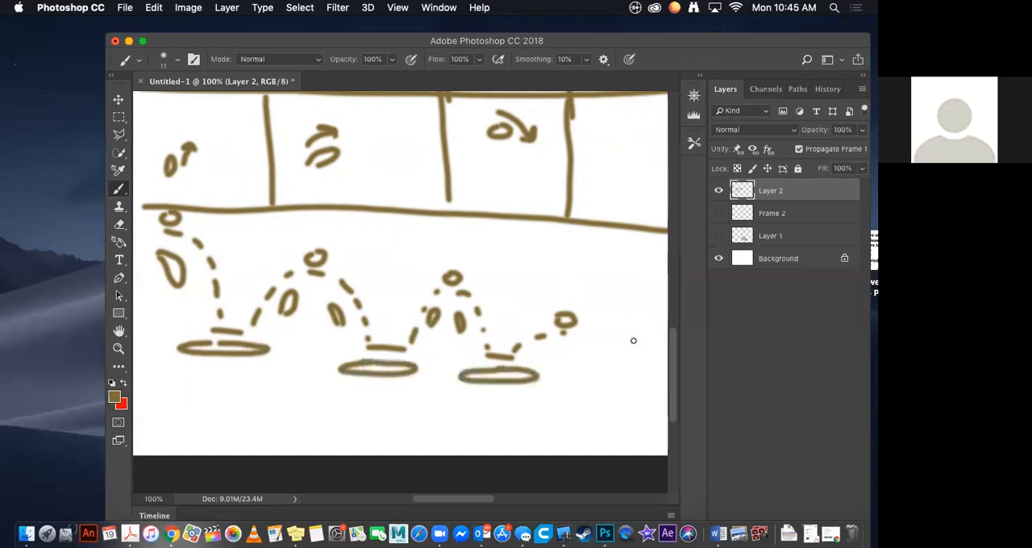